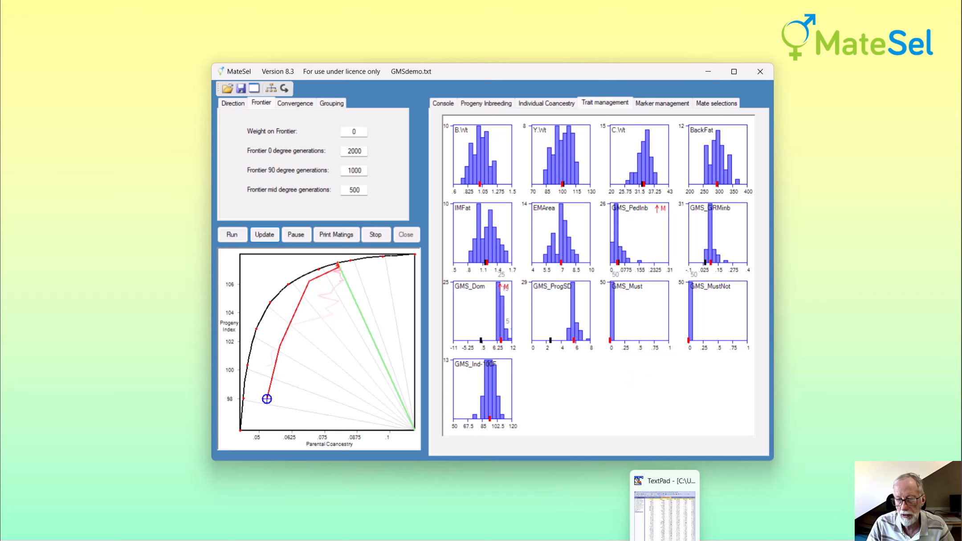
Step: Examine the sire-by-dam entries in candGMS_Must.txt and candGMS_MustNot.txt in TextPad, and return to MateSel
{"action": "left_click", "coordinate": [665, 540]}
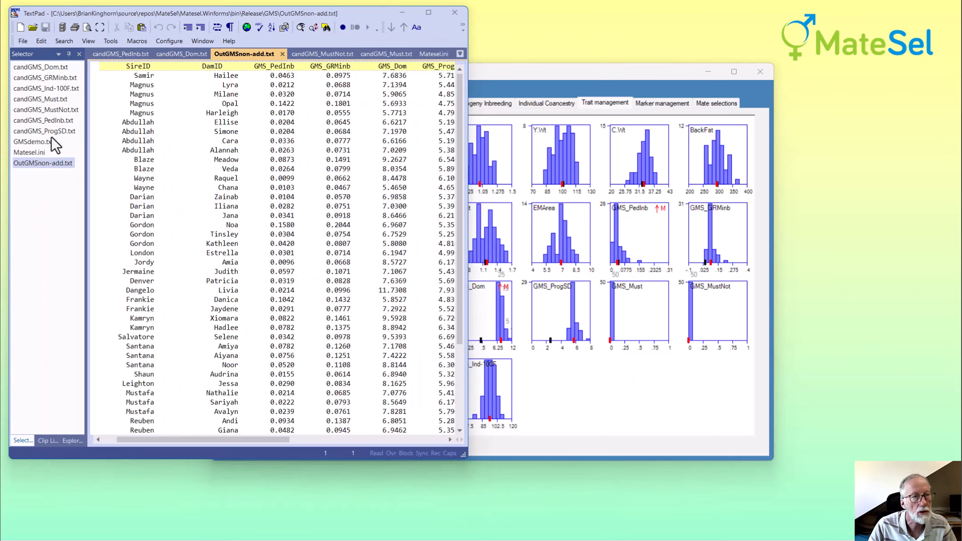
{"action": "left_click", "coordinate": [47, 99]}
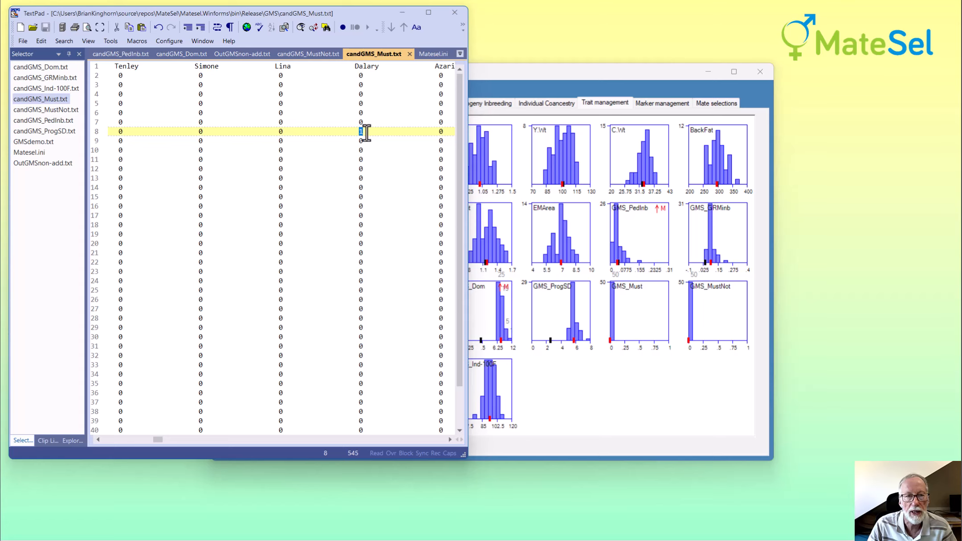
{"action": "left_click_drag", "start_coordinate": [156, 439], "coordinate": [78, 438]}
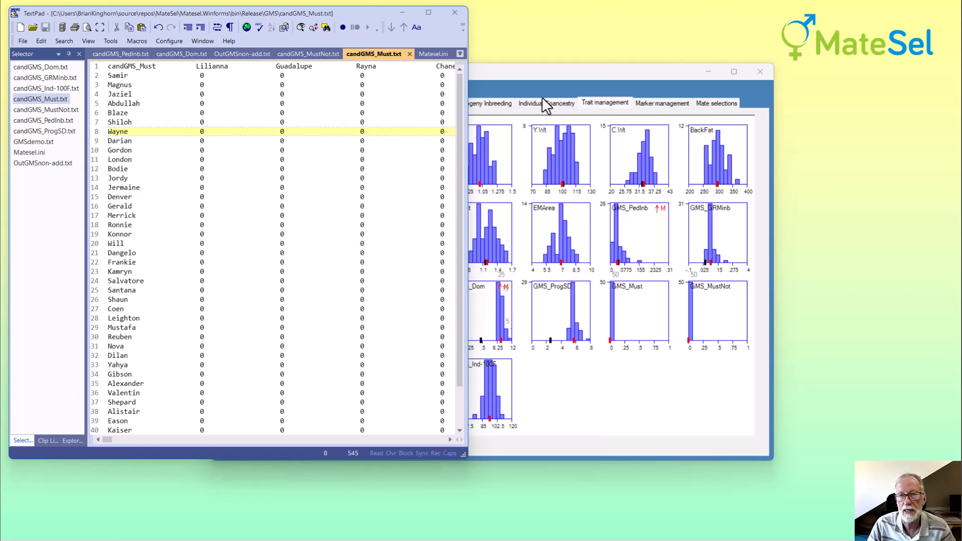
{"action": "left_click", "coordinate": [43, 109]}
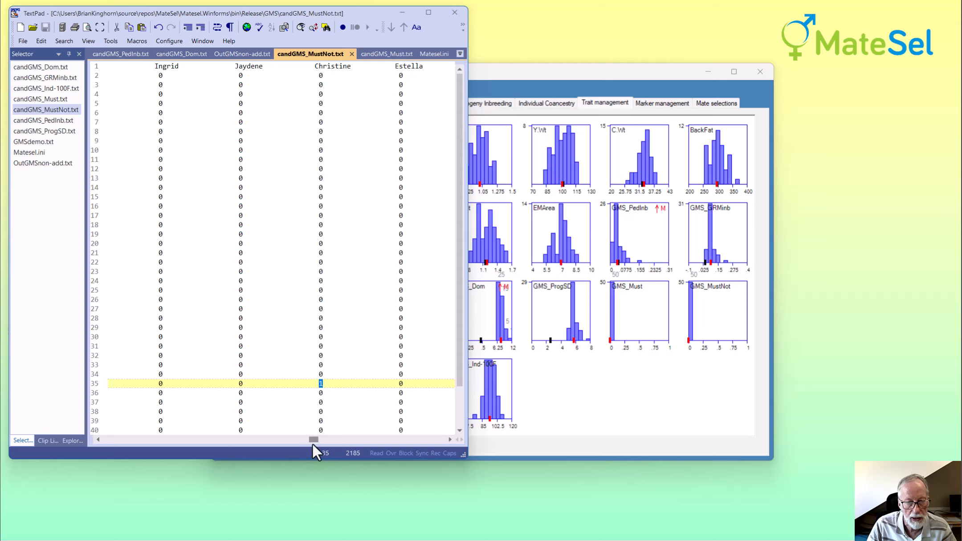
{"action": "left_click_drag", "start_coordinate": [311, 441], "coordinate": [75, 439]}
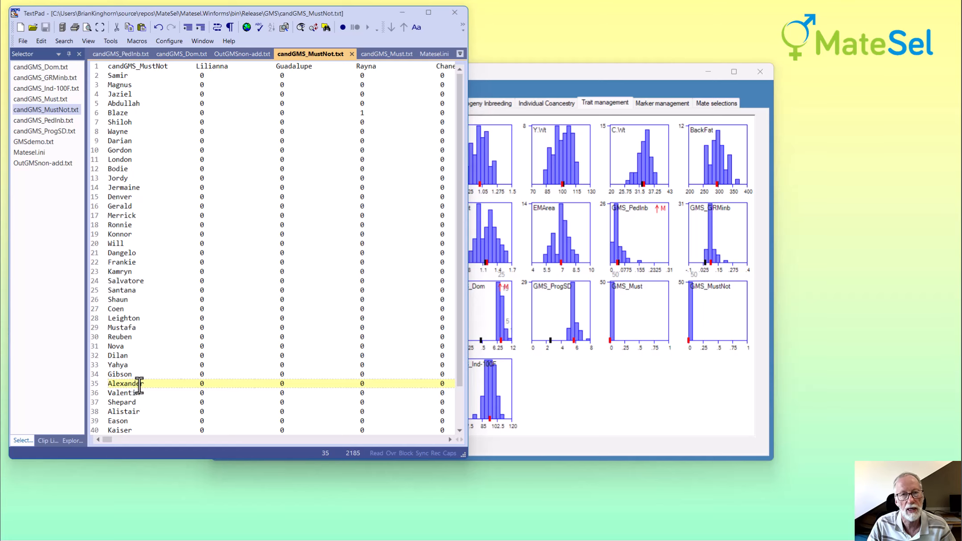
{"action": "left_click", "coordinate": [403, 12]}
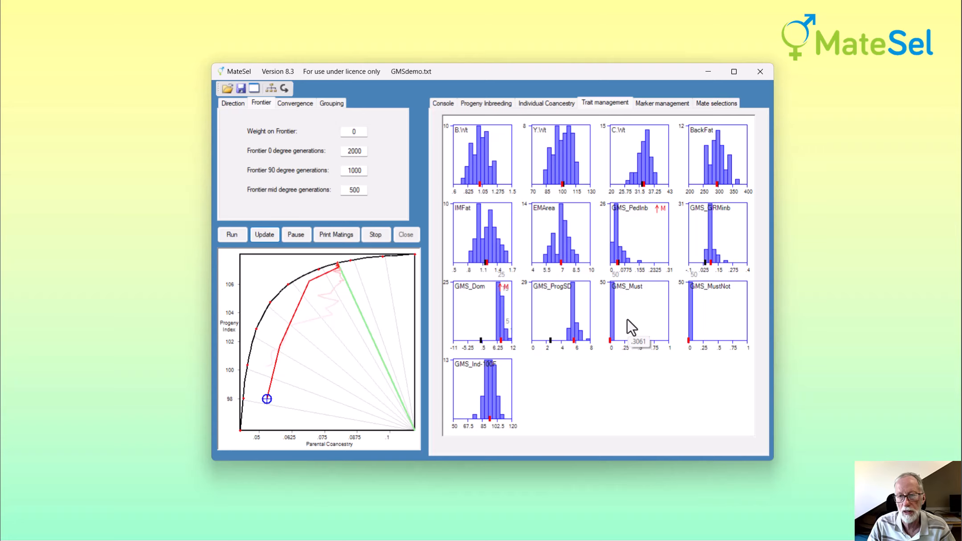
Step: Stop invoking the Increase mean setting for the GMS_Dom trait and resume the analysis
{"action": "left_click", "coordinate": [486, 314]}
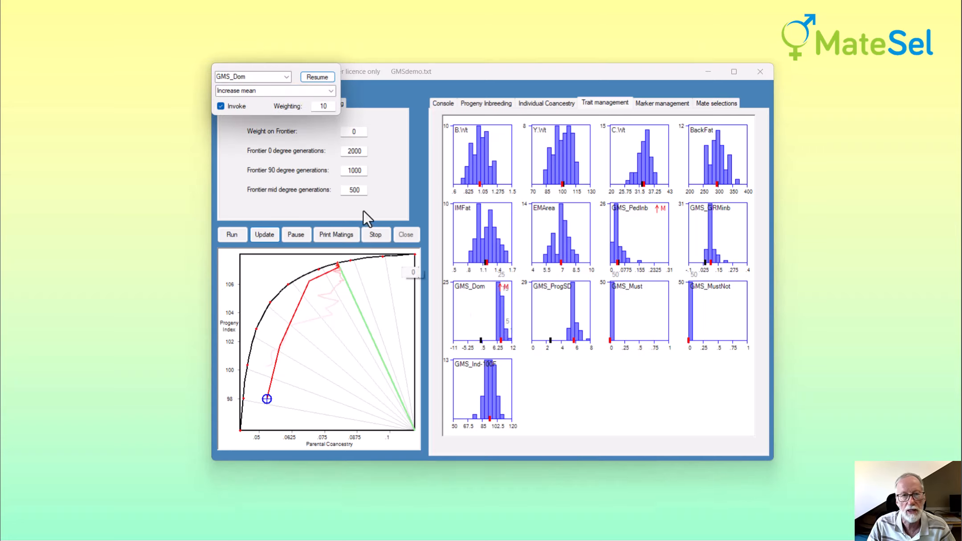
{"action": "left_click", "coordinate": [217, 106]}
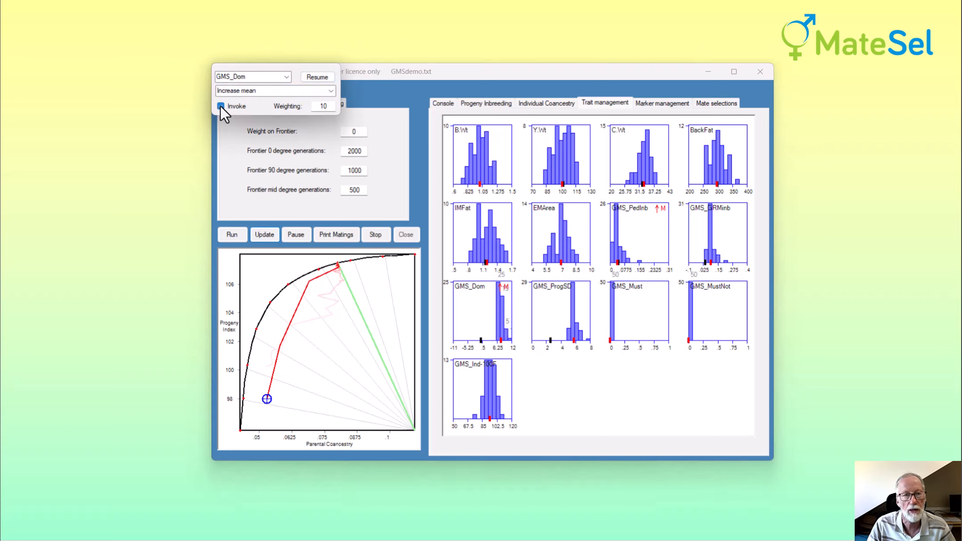
{"action": "left_click", "coordinate": [310, 80]}
Step: Set the Weight on Frontier to 1 and update the running analysis
{"action": "double_click", "coordinate": [351, 135]}
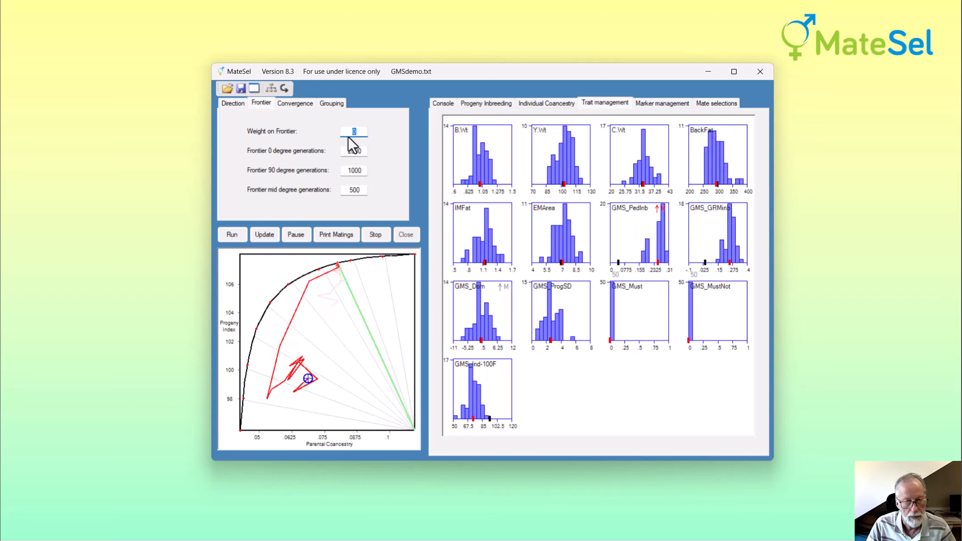
{"action": "type", "text": "1"}
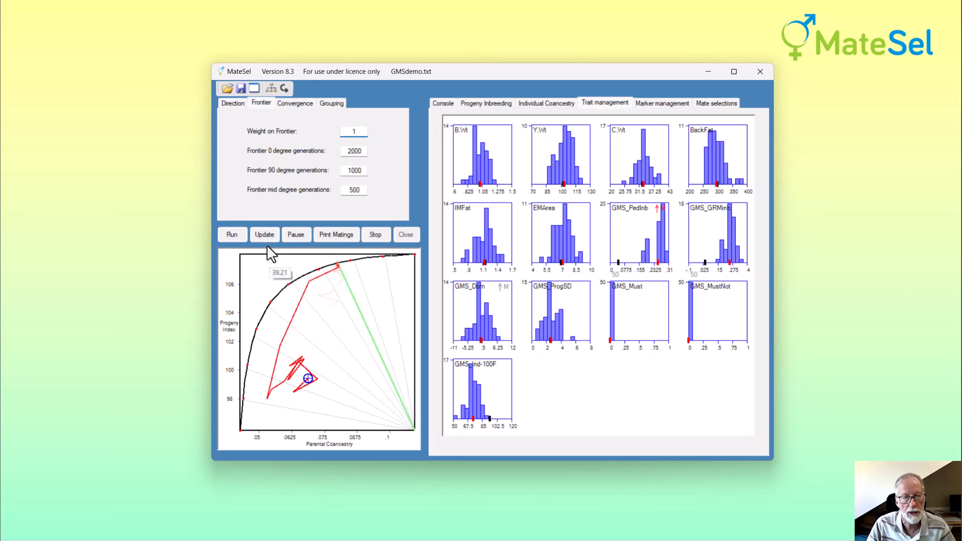
{"action": "left_click", "coordinate": [264, 234]}
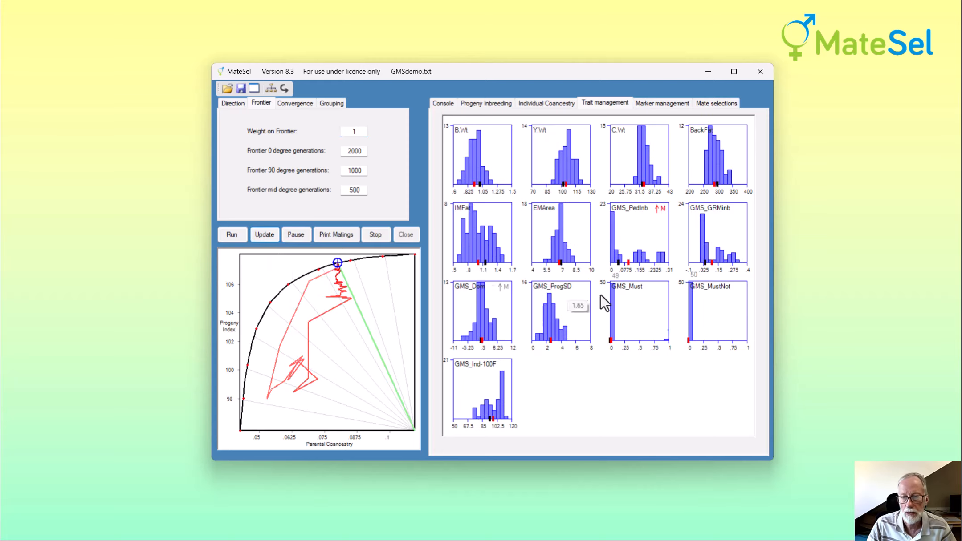
Step: Invoke Increase mean for the GMS_Must trait with a weighting of 10 and resume the analysis
{"action": "left_click", "coordinate": [637, 311]}
{"action": "left_click", "coordinate": [221, 106]}
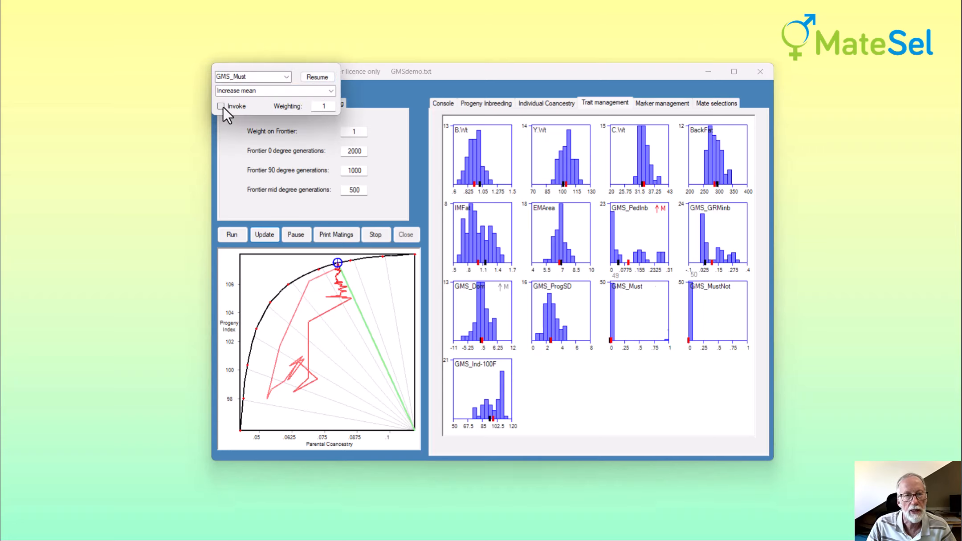
{"action": "left_click", "coordinate": [329, 107]}
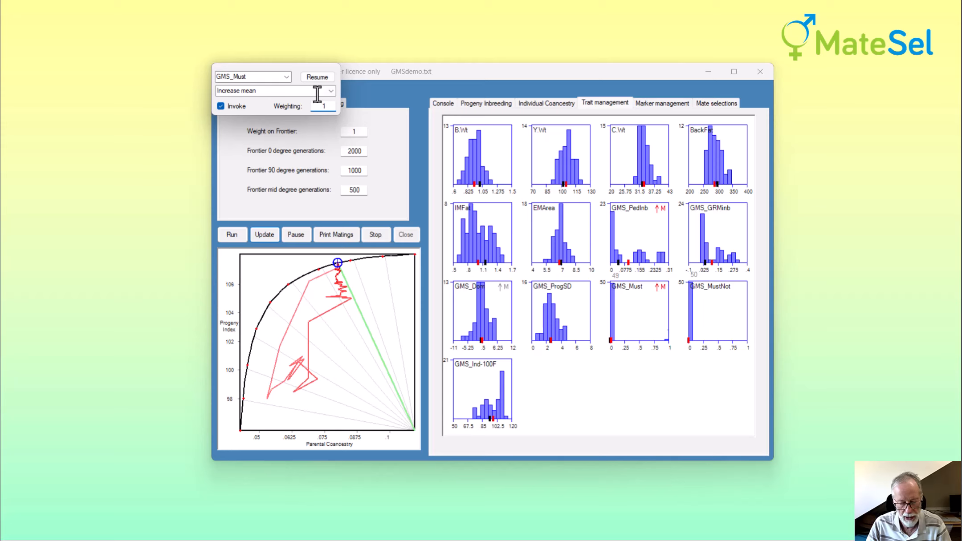
{"action": "type", "text": "0"}
{"action": "left_click", "coordinate": [317, 77]}
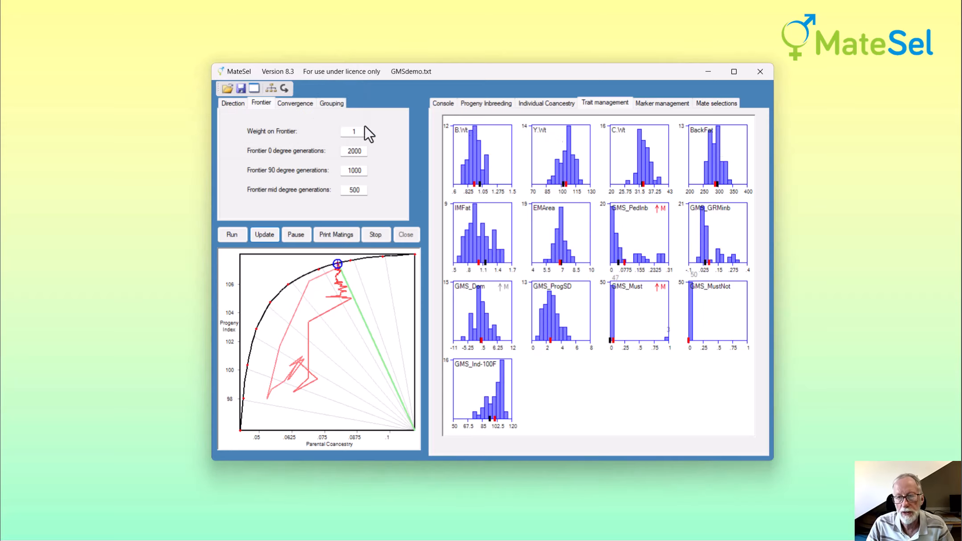
{"action": "mouse_move", "coordinate": [651, 352]}
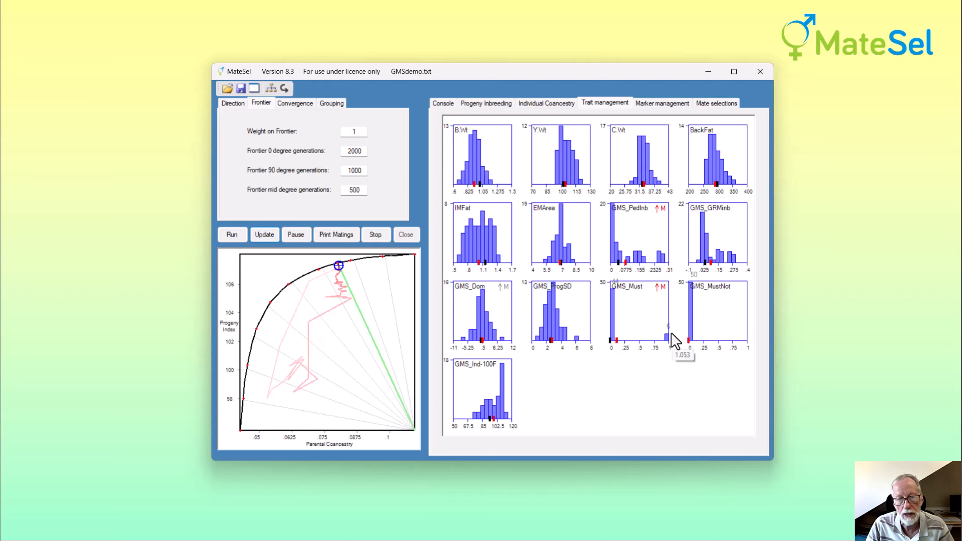
Step: Print the current matings and reload the updated OutGMSnon-add.txt in TextPad
{"action": "left_click", "coordinate": [328, 233]}
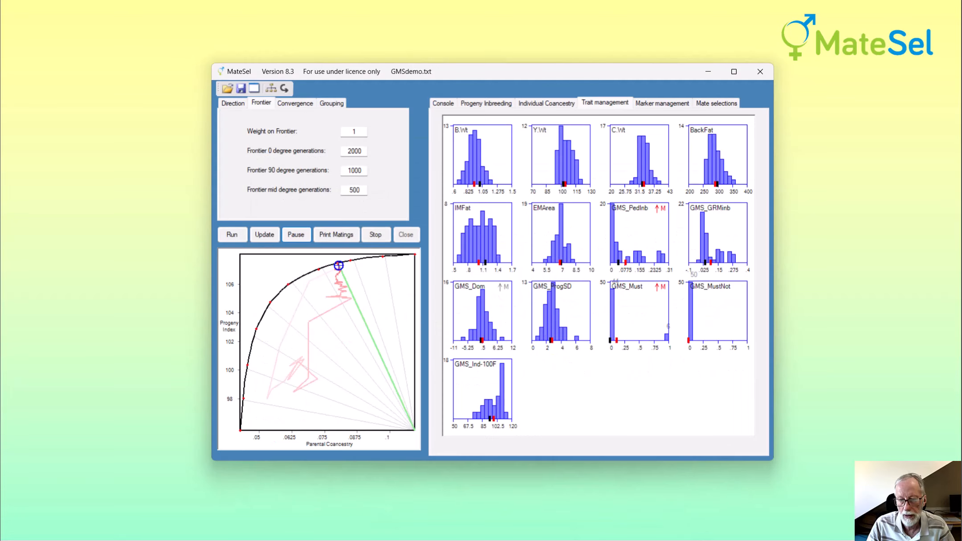
{"action": "key", "text": "alt+Tab"}
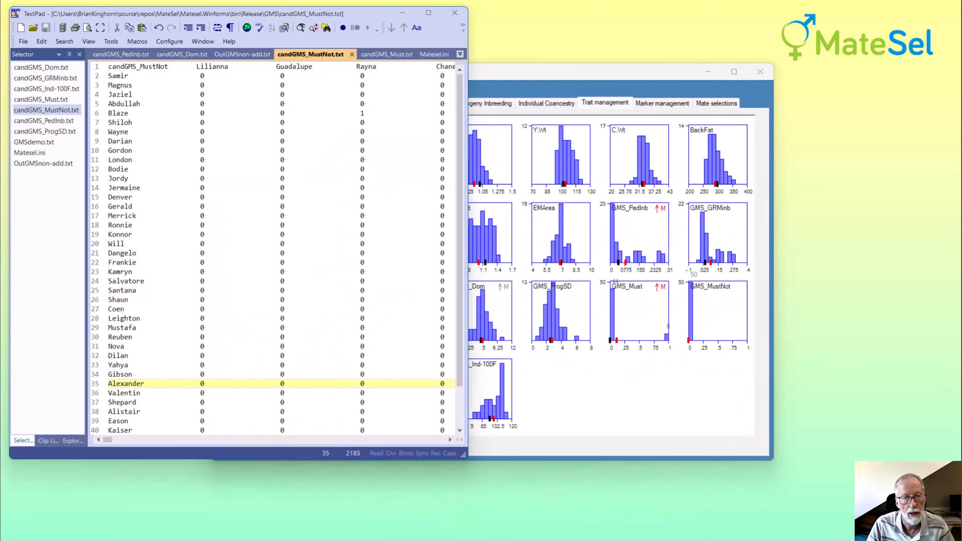
{"action": "left_click", "coordinate": [39, 165]}
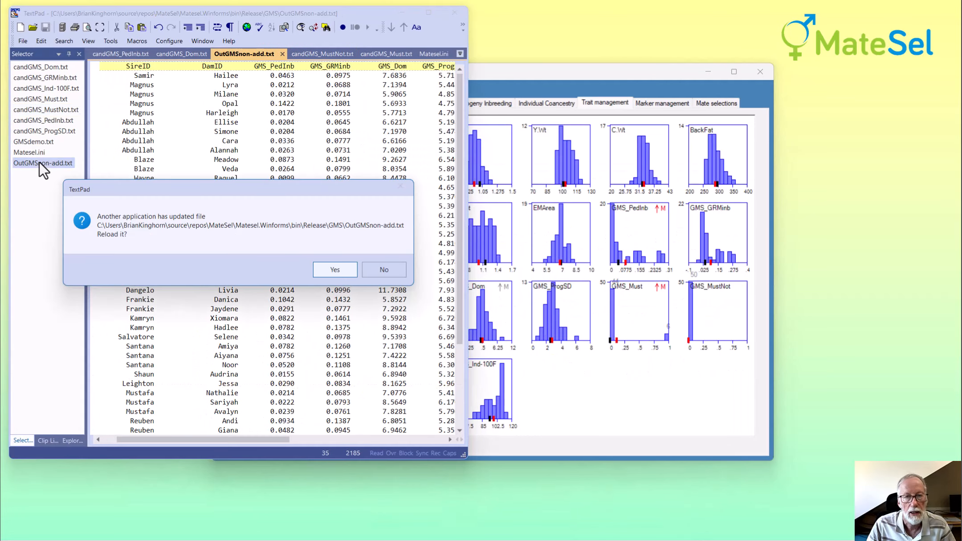
{"action": "left_click", "coordinate": [334, 270]}
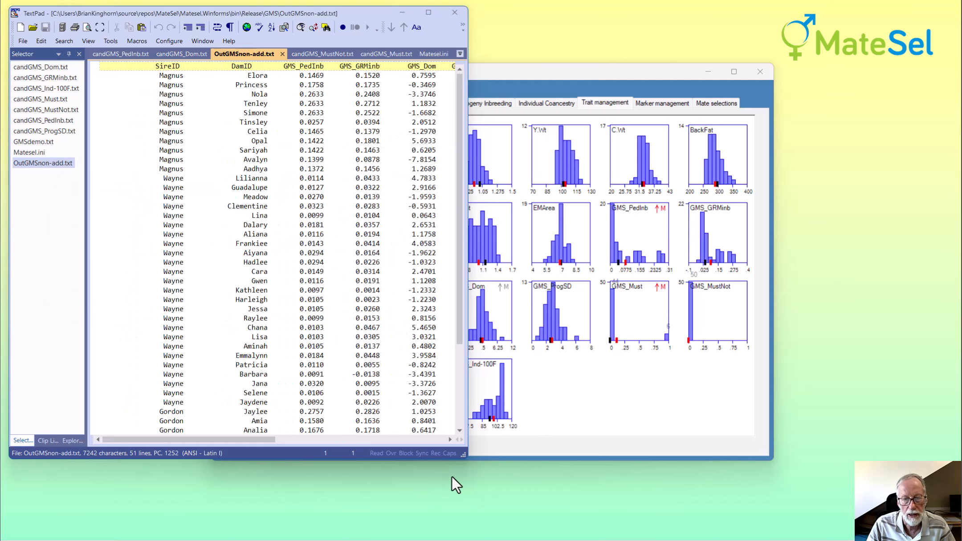
Step: Check the GMS_Must column of the printed matings against their sires and dams, and return to MateSel
{"action": "left_click_drag", "start_coordinate": [263, 439], "coordinate": [324, 448]}
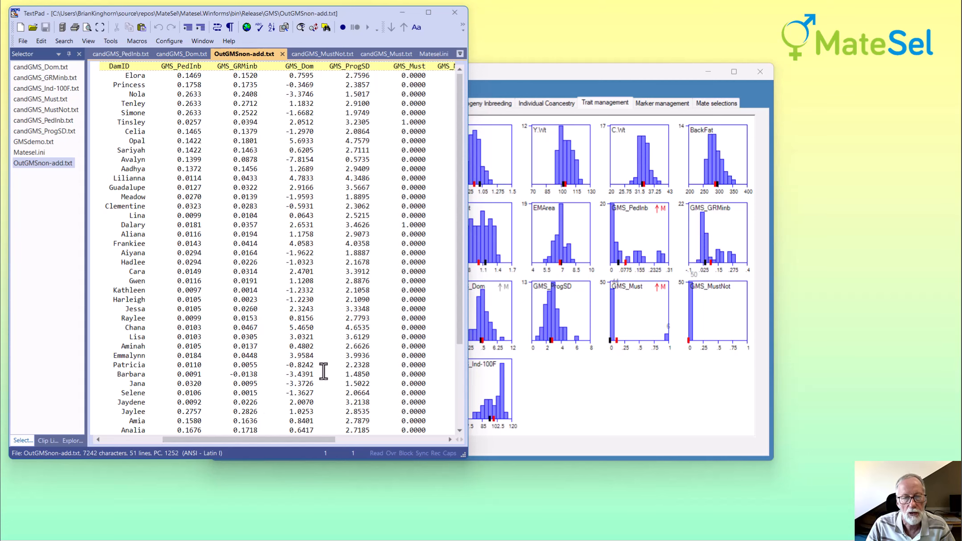
{"action": "scroll", "coordinate": [414, 178], "scroll_direction": "down", "scroll_amount": 8}
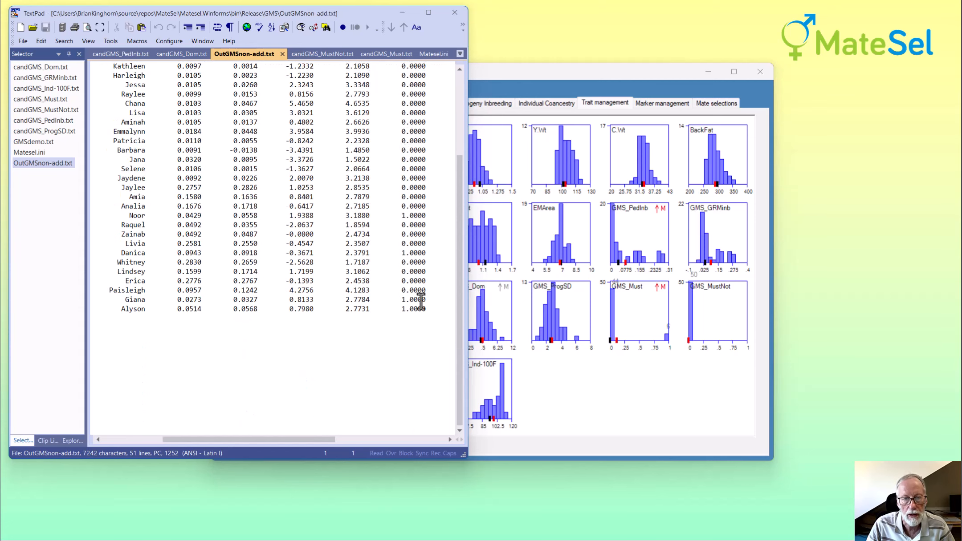
{"action": "scroll", "coordinate": [414, 297], "scroll_direction": "left", "scroll_amount": 3}
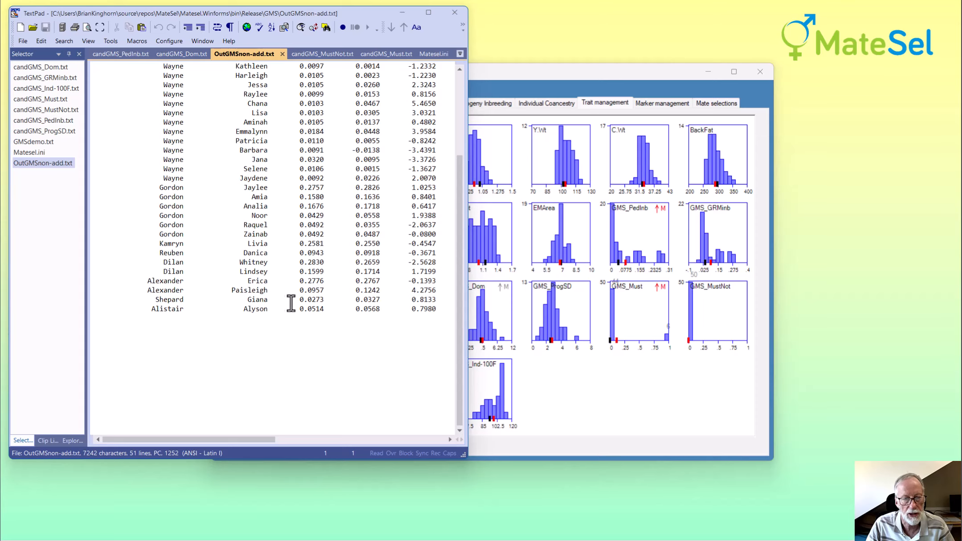
{"action": "left_click", "coordinate": [401, 12]}
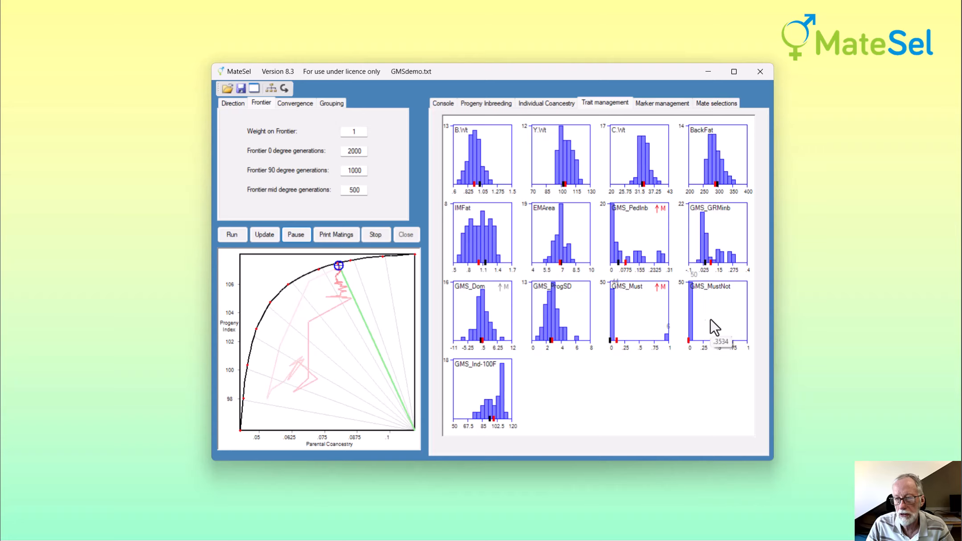
Step: Stop invoking the Increase mean setting for the GMS_Must trait and resume the analysis
{"action": "left_click", "coordinate": [643, 310]}
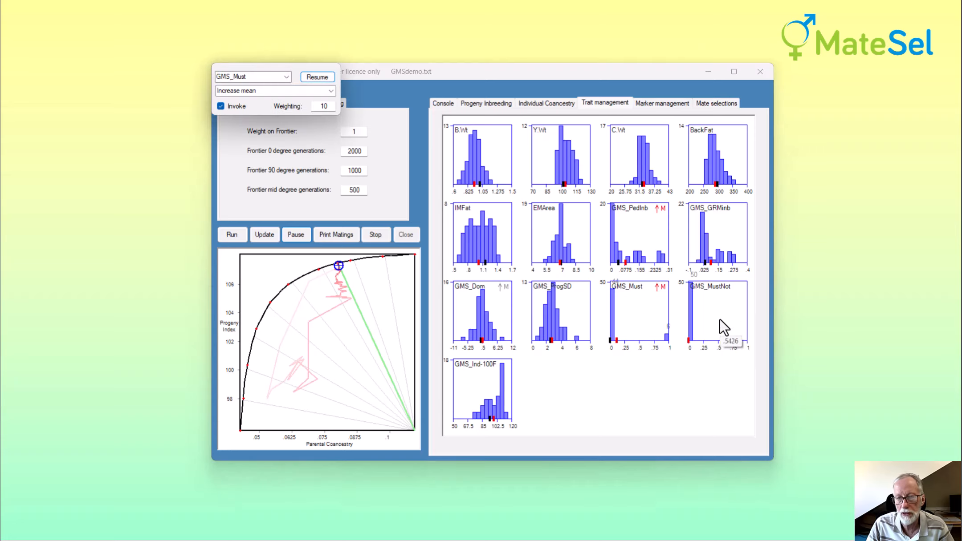
{"action": "left_click", "coordinate": [220, 107]}
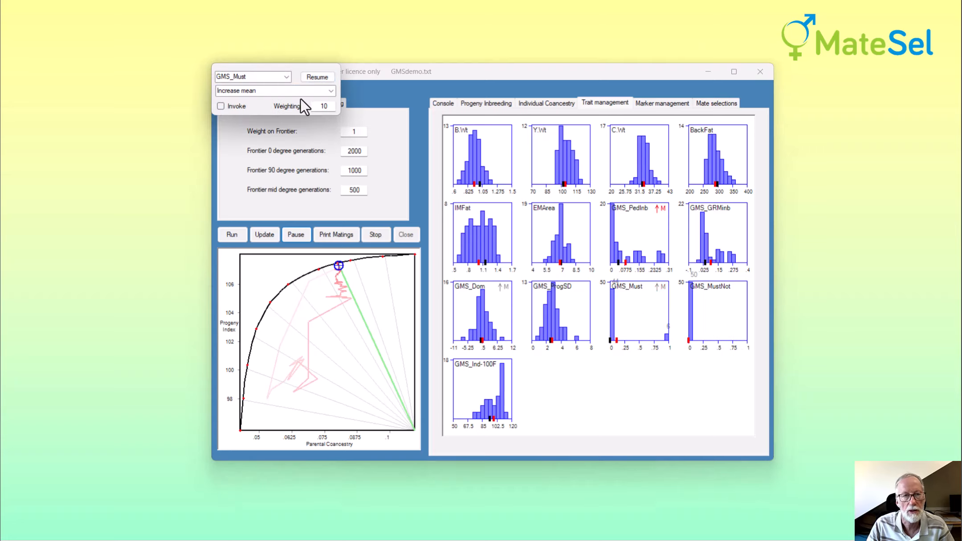
{"action": "left_click", "coordinate": [326, 77]}
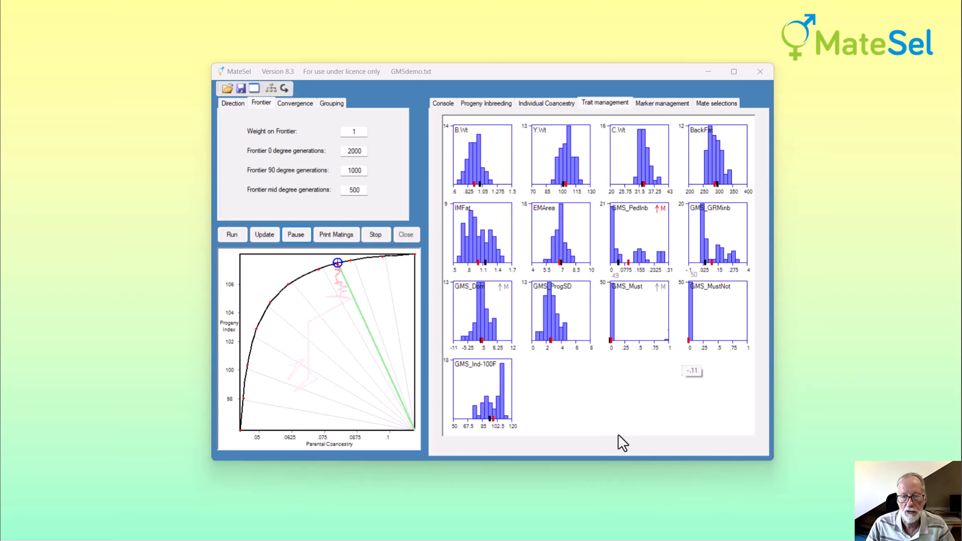
Step: Enlarge the GMS_Ind-100F histogram and invoke Increase mean for that trait with a weighting of 100, resuming the analysis
{"action": "left_click", "coordinate": [478, 385]}
{"action": "left_click", "coordinate": [569, 286]}
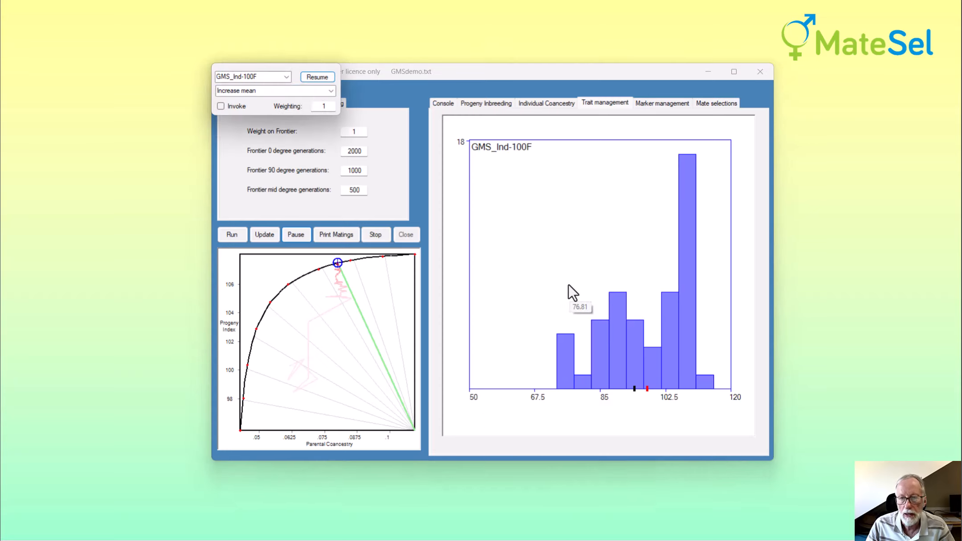
{"action": "left_click", "coordinate": [221, 106]}
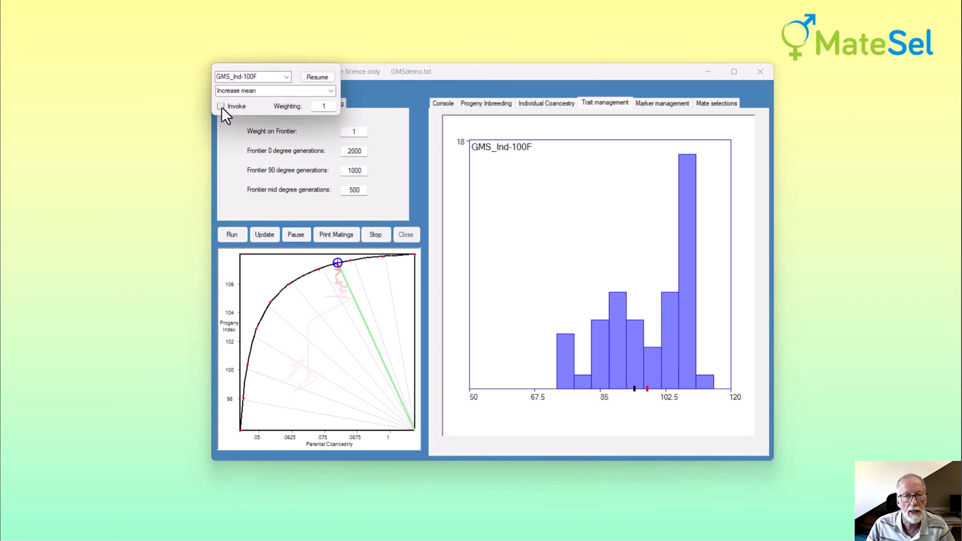
{"action": "left_click", "coordinate": [326, 106]}
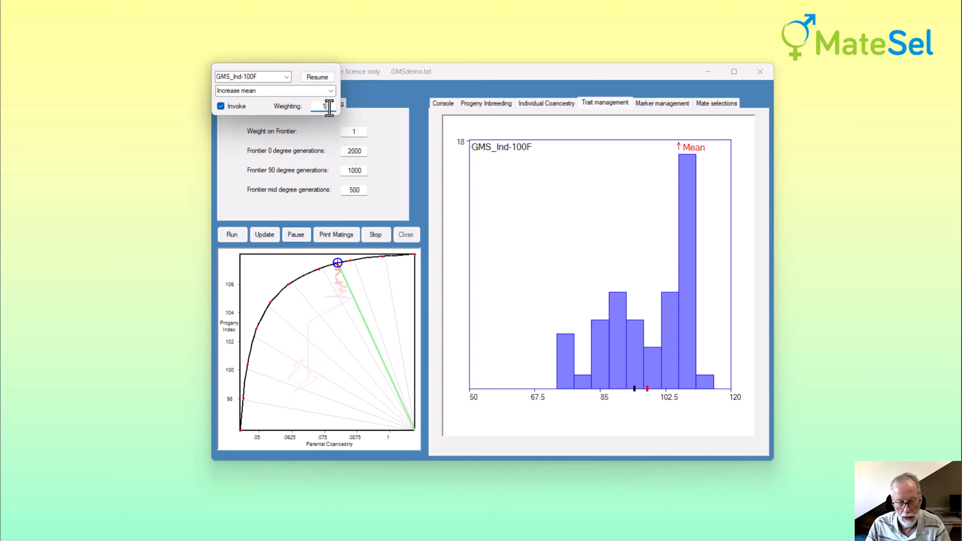
{"action": "type", "text": "00"}
{"action": "left_click", "coordinate": [318, 78]}
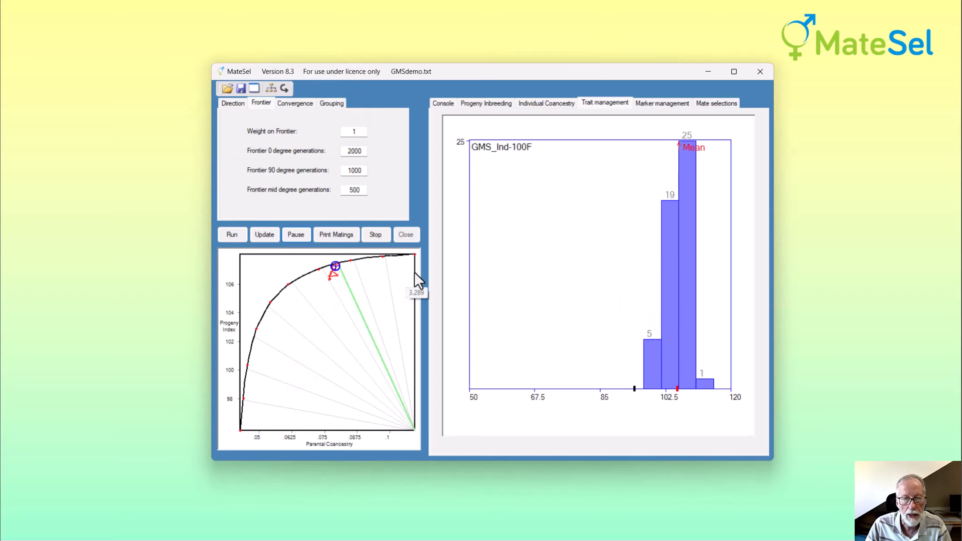
Step: Set the Weight on Frontier to 0 and update the analysis
{"action": "left_click", "coordinate": [354, 130]}
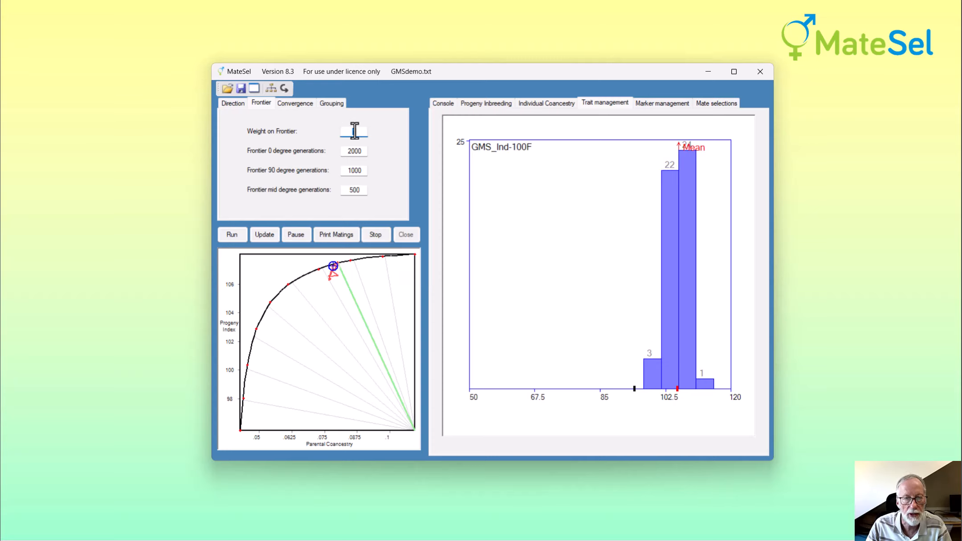
{"action": "type", "text": "0"}
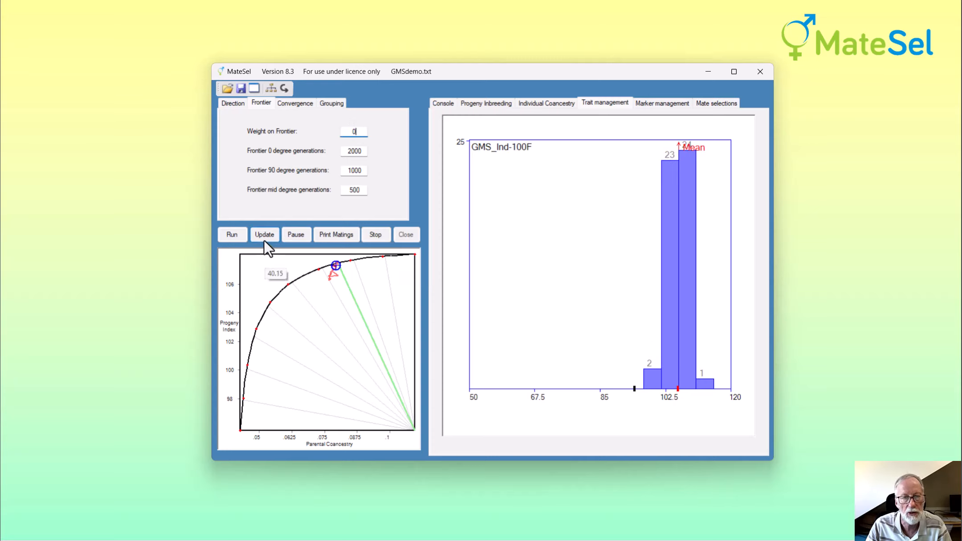
{"action": "left_click", "coordinate": [265, 236]}
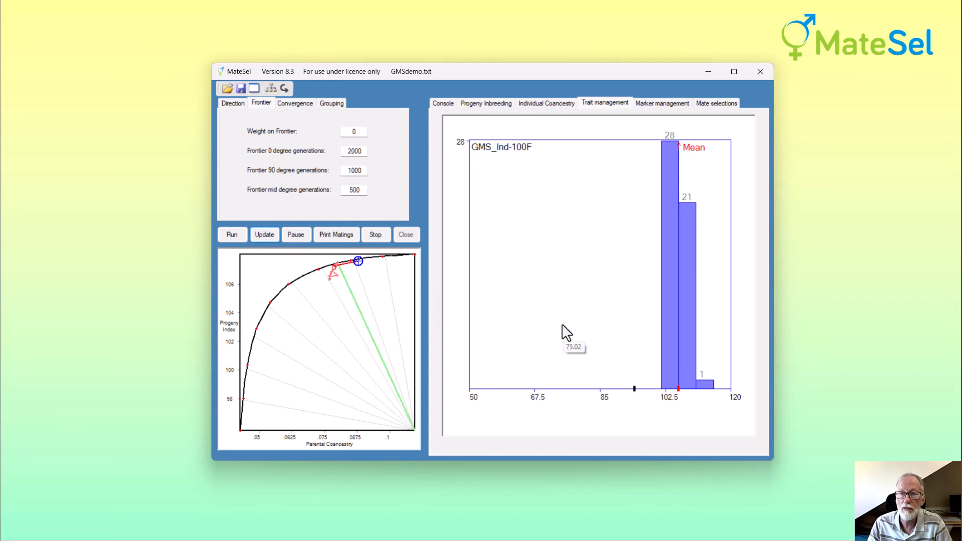
Step: Review the progeny inbreeding graphs and return to the trait management view
{"action": "left_click", "coordinate": [476, 104]}
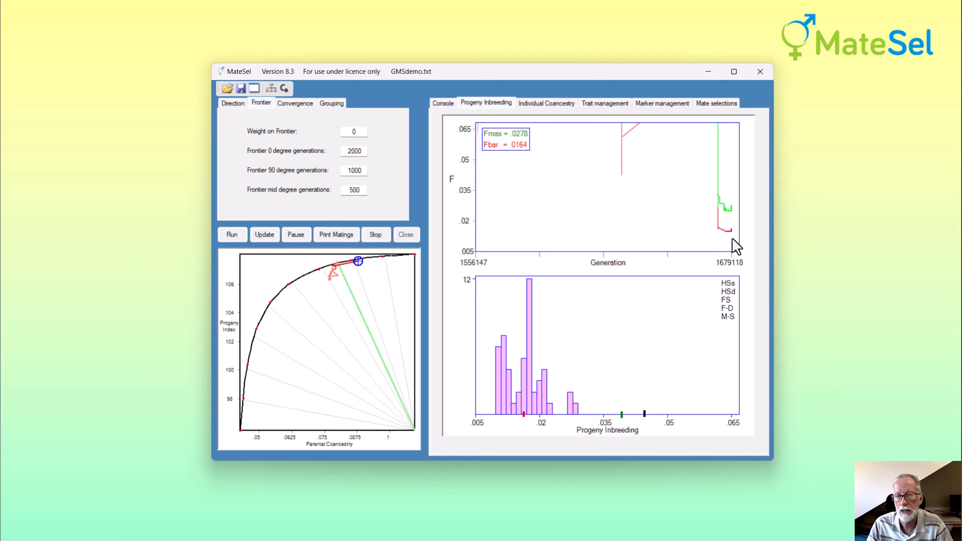
{"action": "left_click", "coordinate": [610, 104]}
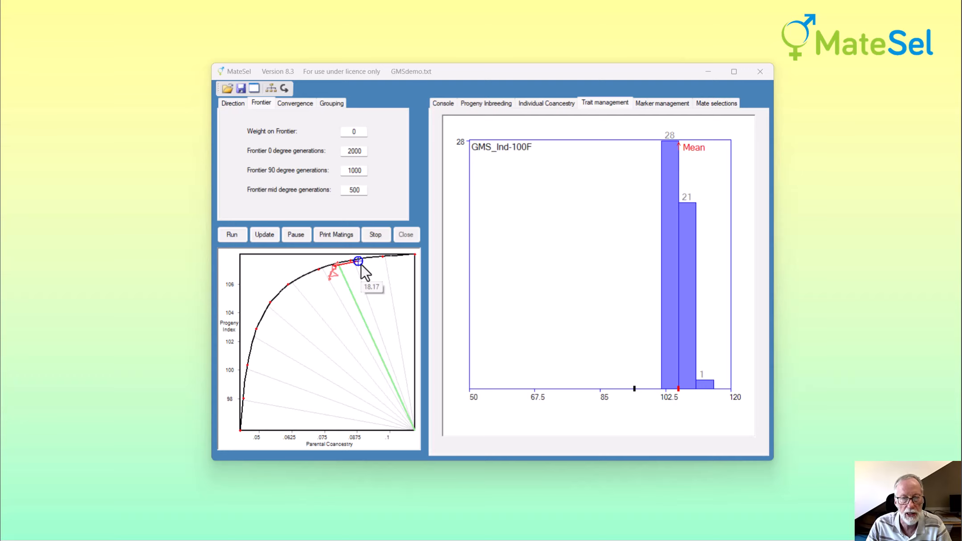
Step: Restore the overview of all trait histograms and switch to TextPad with the BisexDemo.txt data file
{"action": "left_click", "coordinate": [568, 323]}
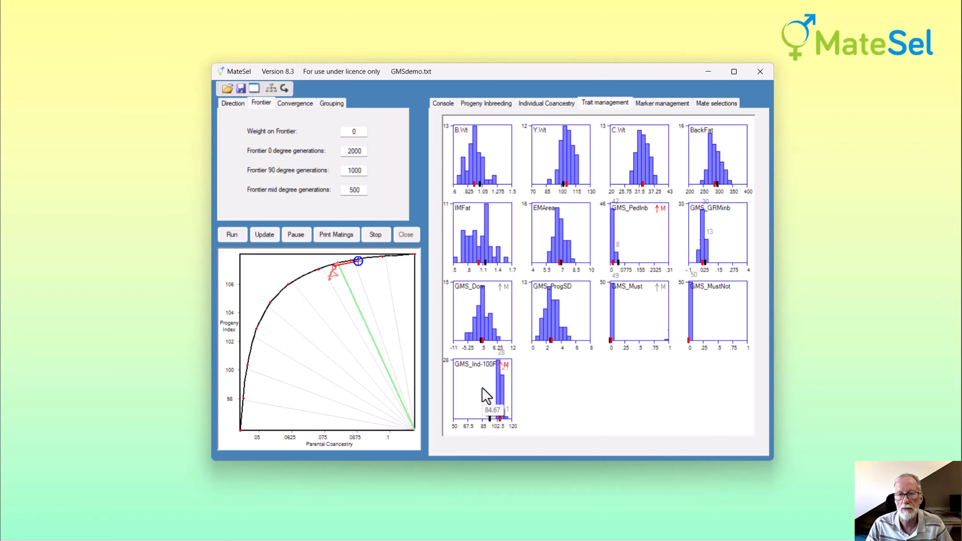
{"action": "left_click", "coordinate": [721, 503]}
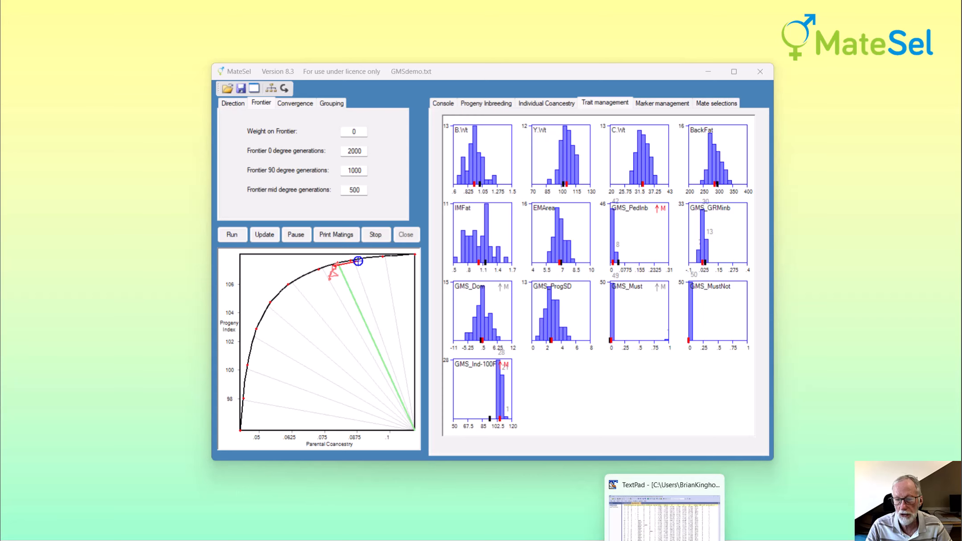
{"action": "left_click", "coordinate": [664, 540]}
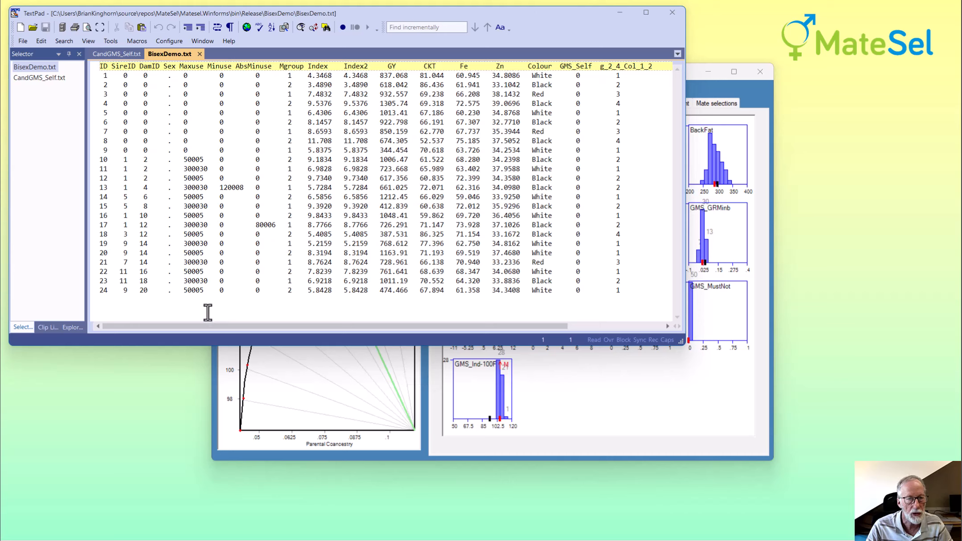
Step: Examine the Maxuse value of candidate 11 in BisexDemo.txt and open the CandGMS_Self.txt matrix
{"action": "left_click", "coordinate": [185, 170]}
{"action": "left_click_drag", "start_coordinate": [185, 170], "coordinate": [209, 169]}
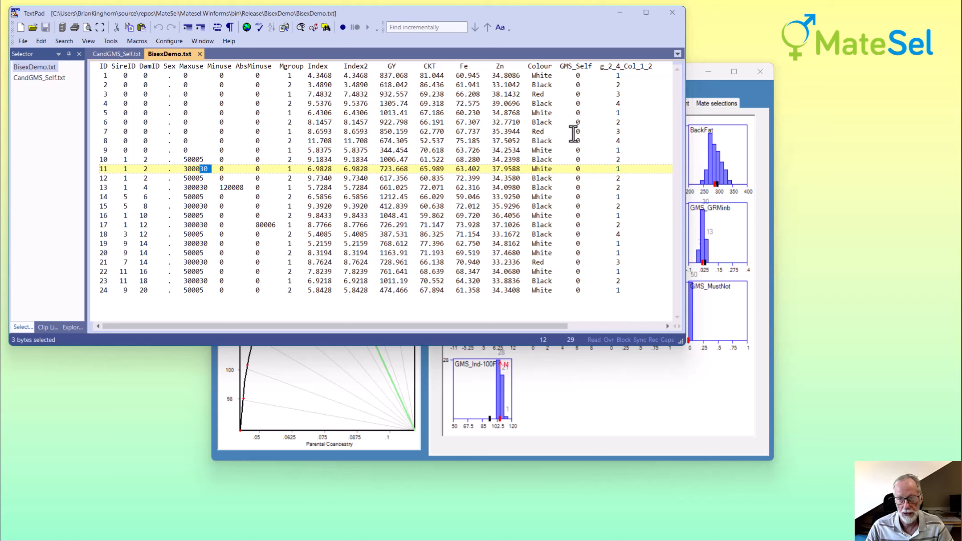
{"action": "left_click", "coordinate": [28, 78]}
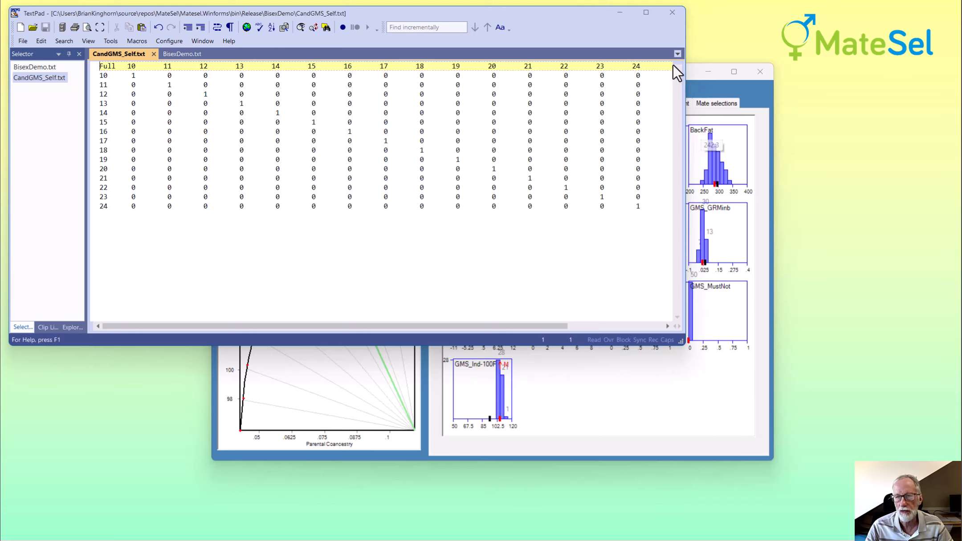
Step: Switch to MateSel and resume the paused BisexDemo.txt analysis
{"action": "left_click", "coordinate": [695, 72]}
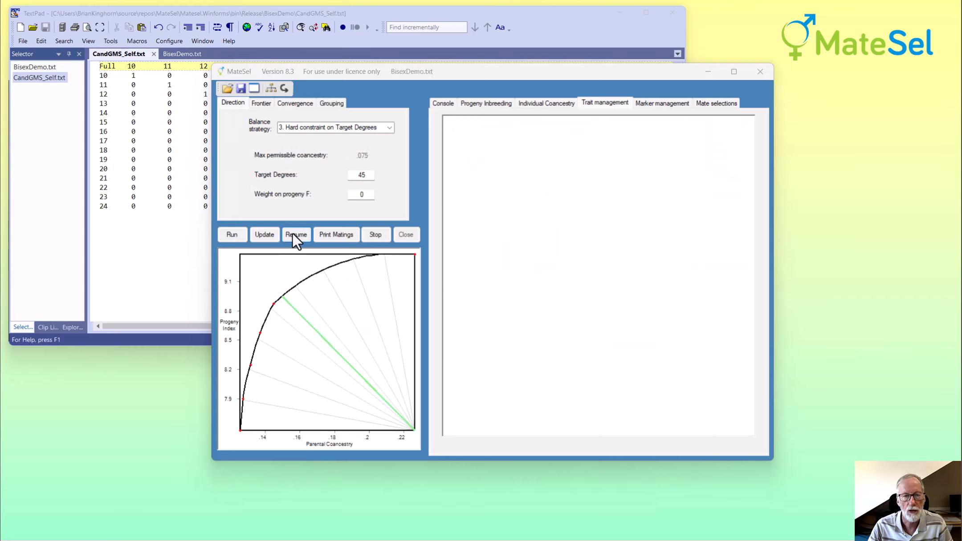
{"action": "left_click", "coordinate": [293, 235]}
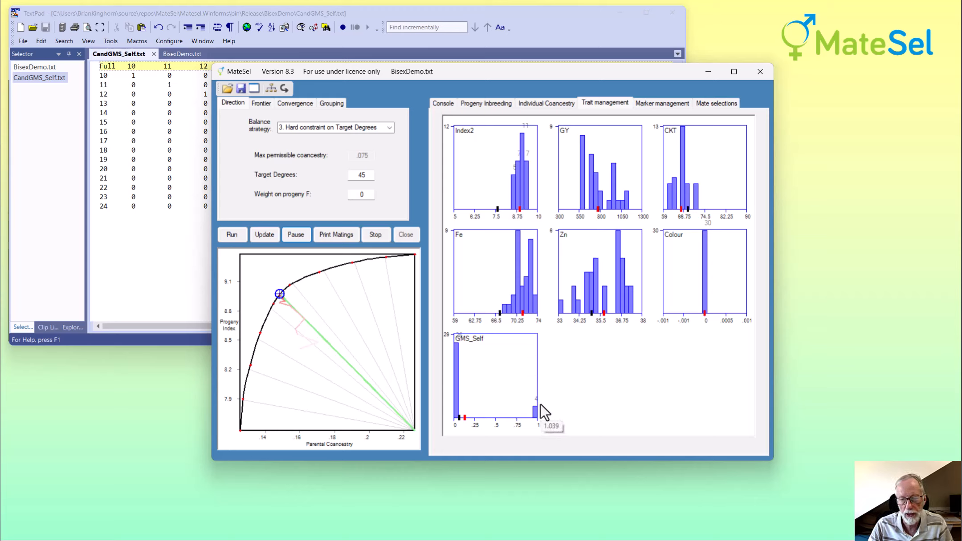
Step: Invoke Tactical Desired Gains stabilising for the GMS_Self trait with a target value of .2 and resume the analysis
{"action": "left_click", "coordinate": [496, 371]}
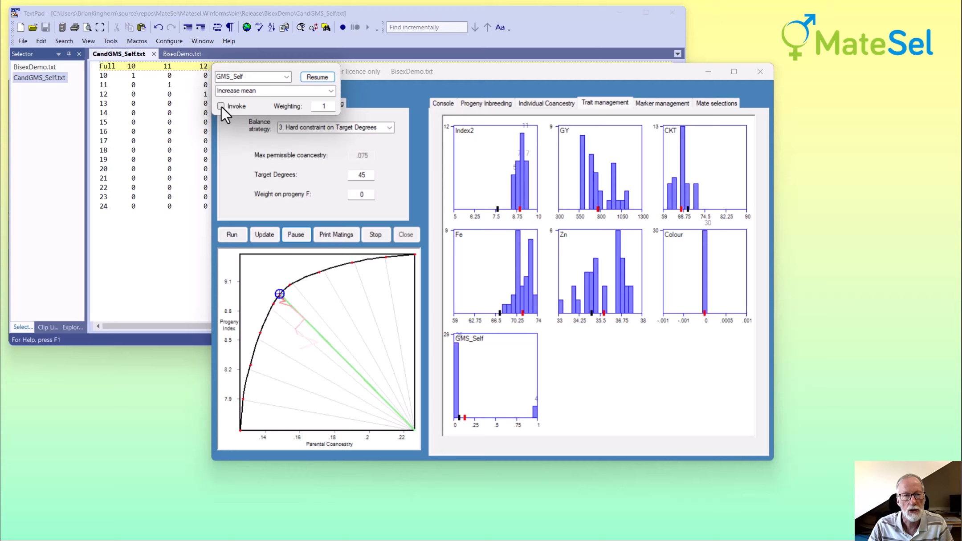
{"action": "left_click", "coordinate": [331, 91]}
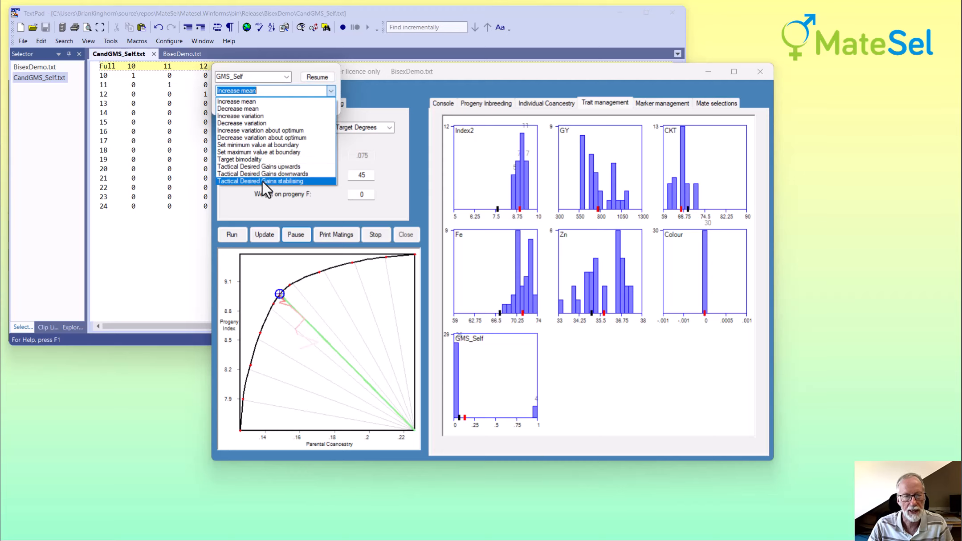
{"action": "left_click", "coordinate": [261, 180]}
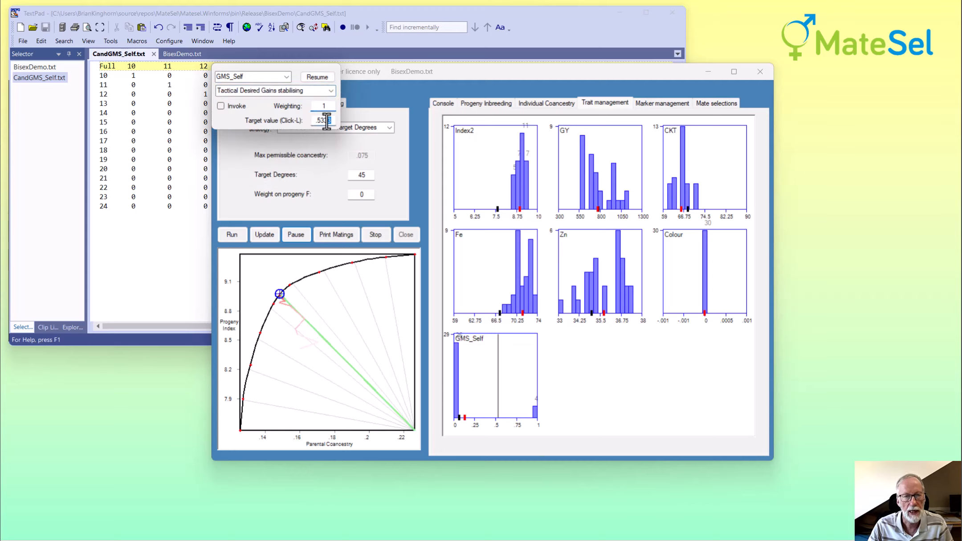
{"action": "left_click_drag", "start_coordinate": [332, 121], "coordinate": [313, 123]}
{"action": "type", "text": ".2"}
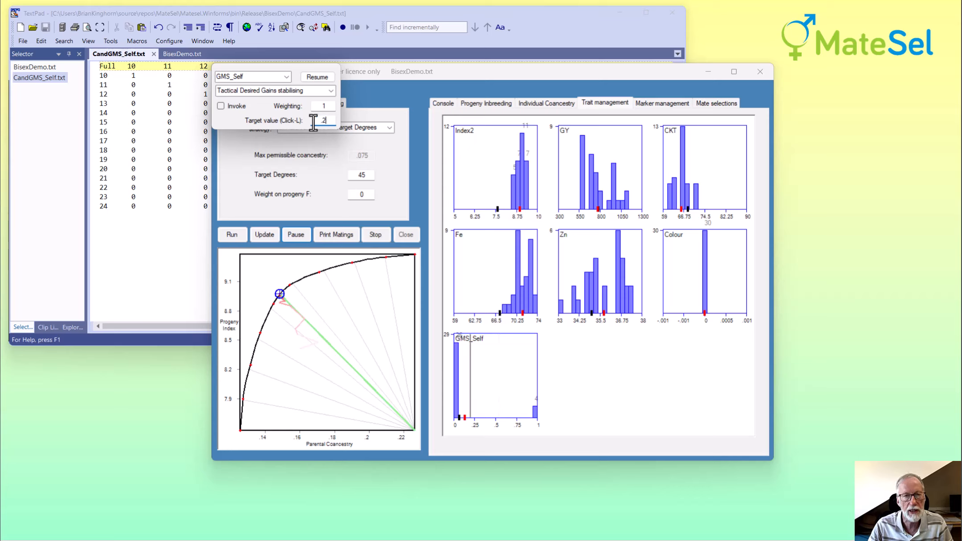
{"action": "left_click", "coordinate": [220, 106]}
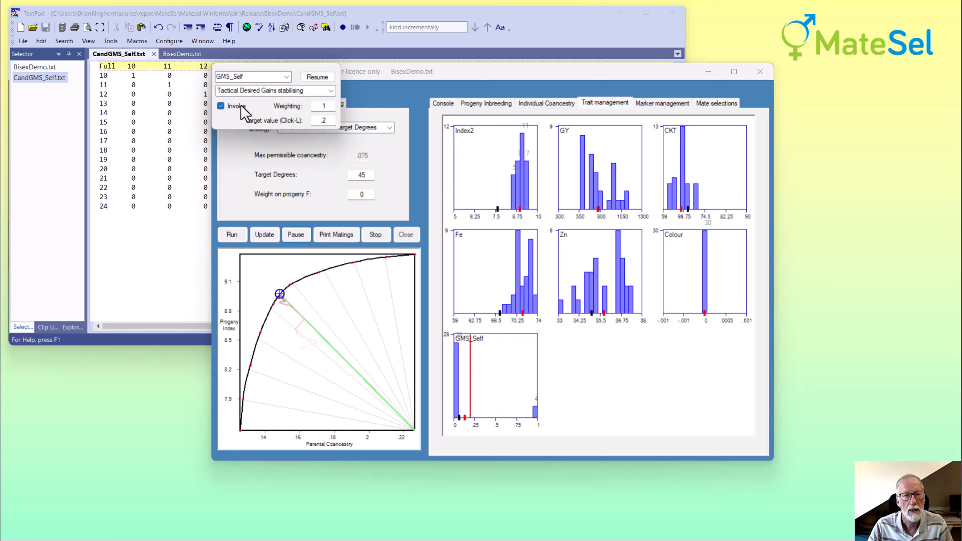
{"action": "left_click", "coordinate": [318, 77]}
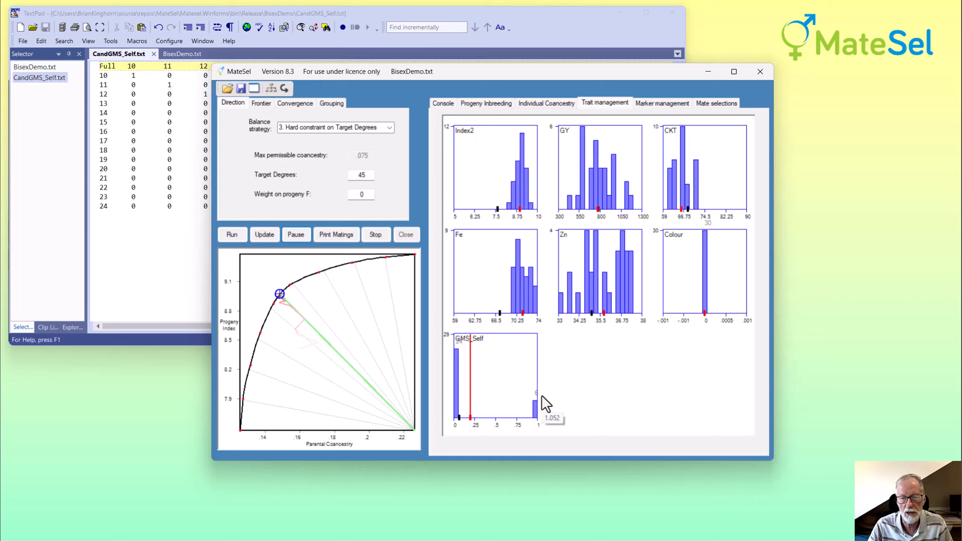
Step: Refresh the list of selected matings to check which sires and dams are selfed
{"action": "left_click", "coordinate": [717, 103]}
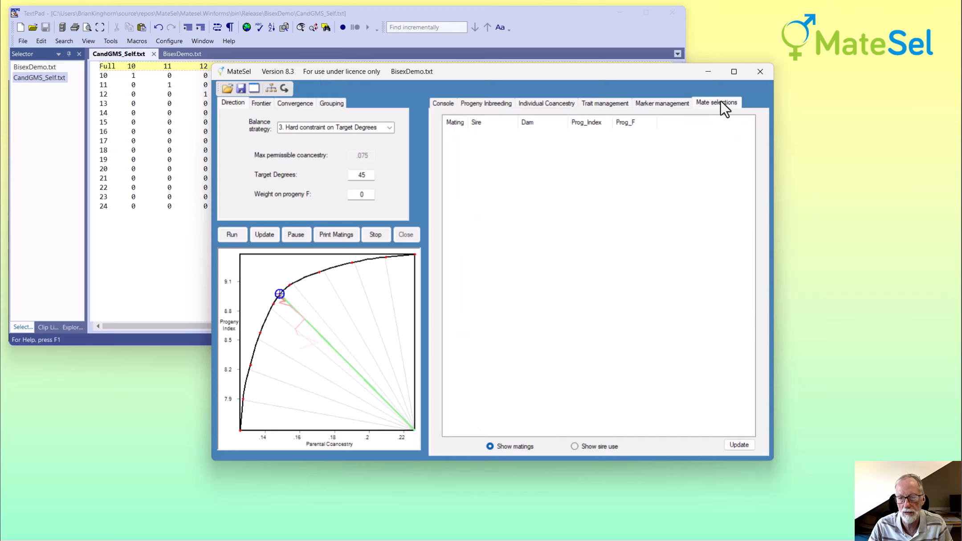
{"action": "left_click", "coordinate": [738, 445]}
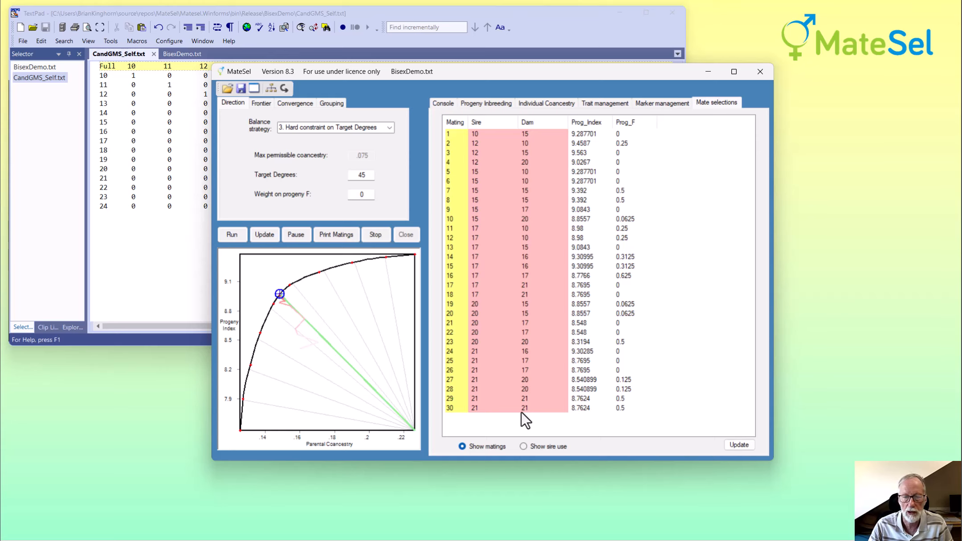
Step: Return to trait management, set the GMS_Self target value to .5 and resume the analysis
{"action": "left_click", "coordinate": [592, 102]}
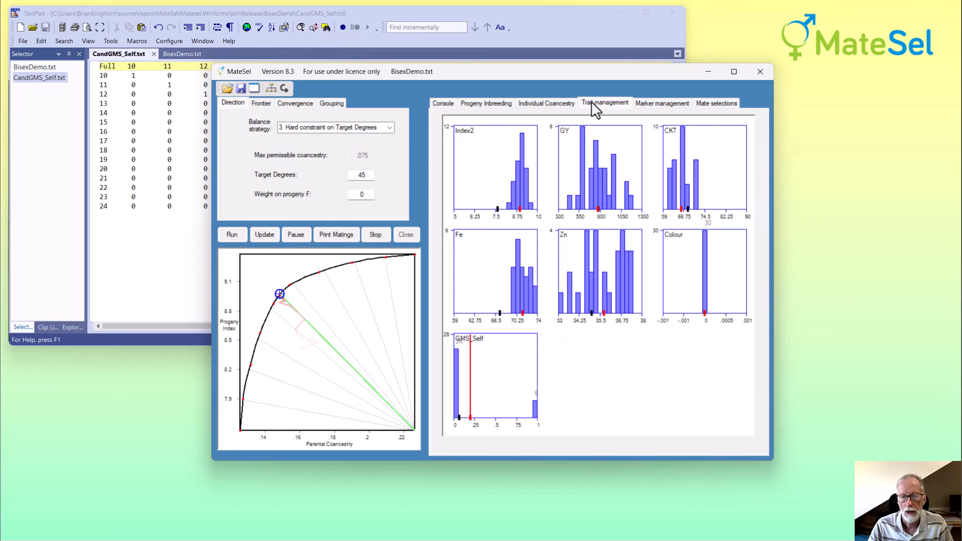
{"action": "right_click", "coordinate": [503, 375]}
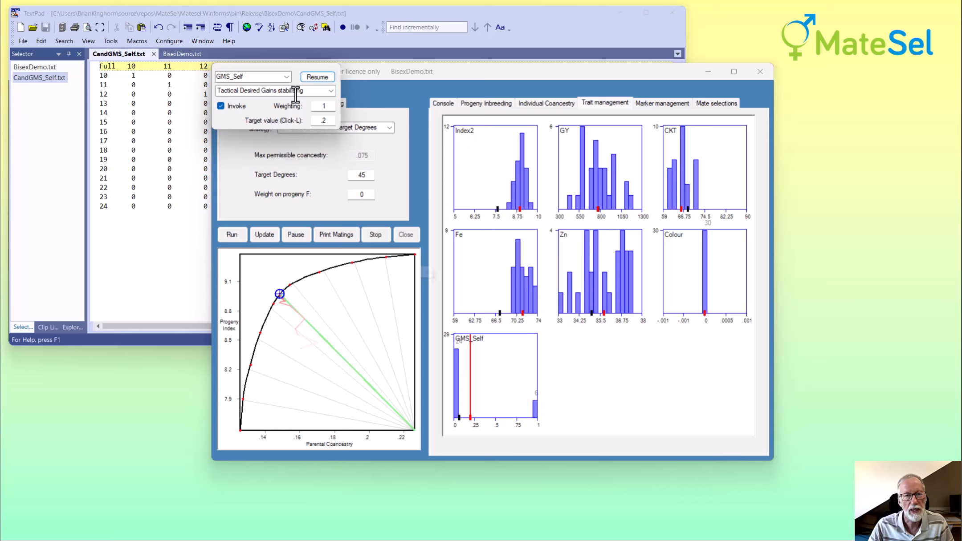
{"action": "left_click", "coordinate": [316, 121]}
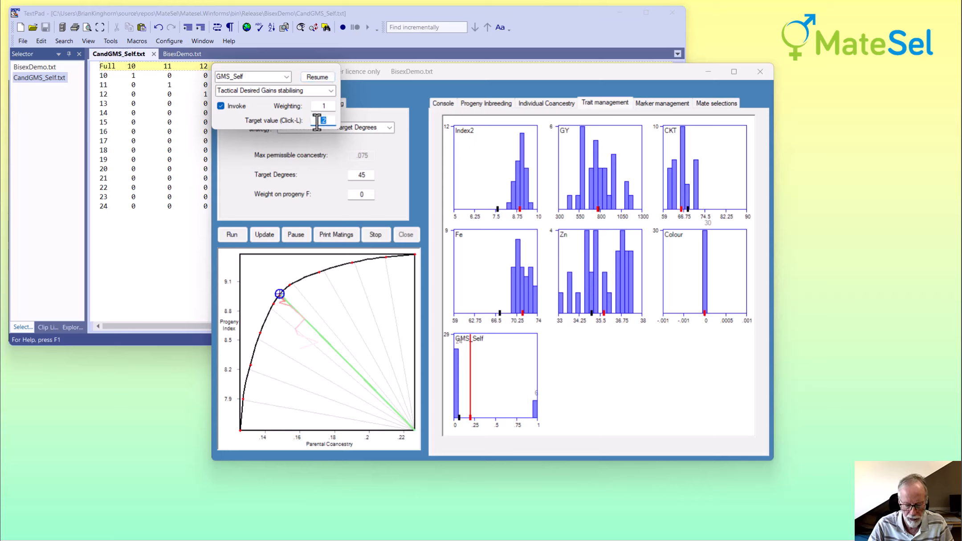
{"action": "type", "text": ".5"}
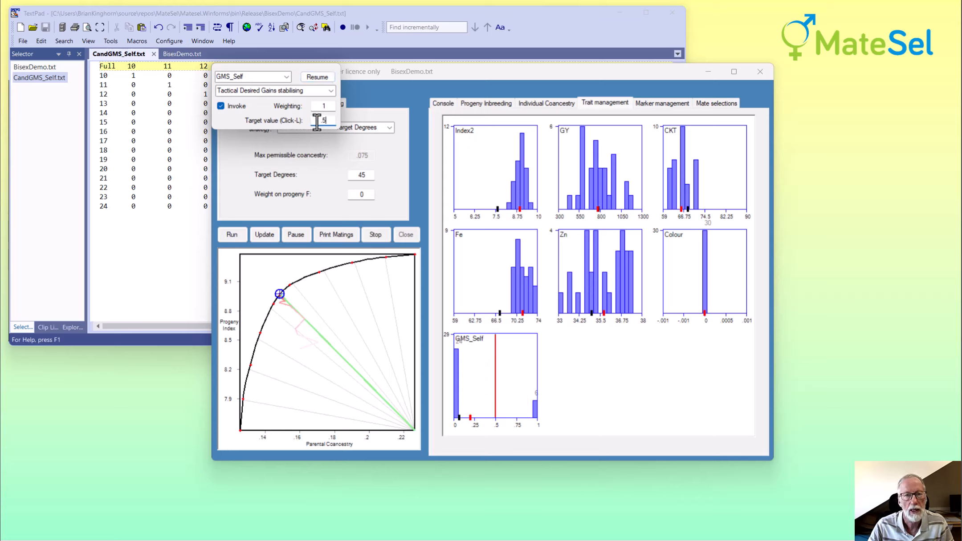
{"action": "left_click", "coordinate": [317, 77]}
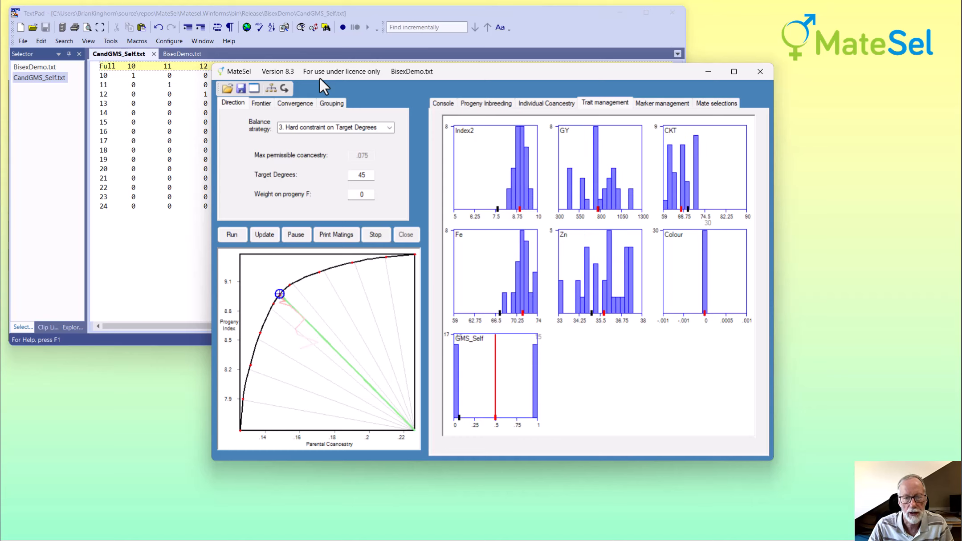